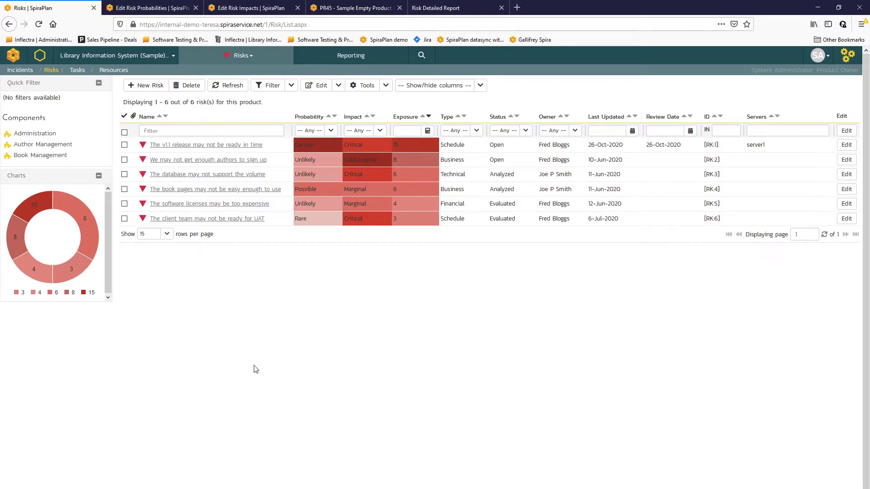
# Review the available artifact types and the show/hide column options for the risk list.
pyautogui.click(255, 63)
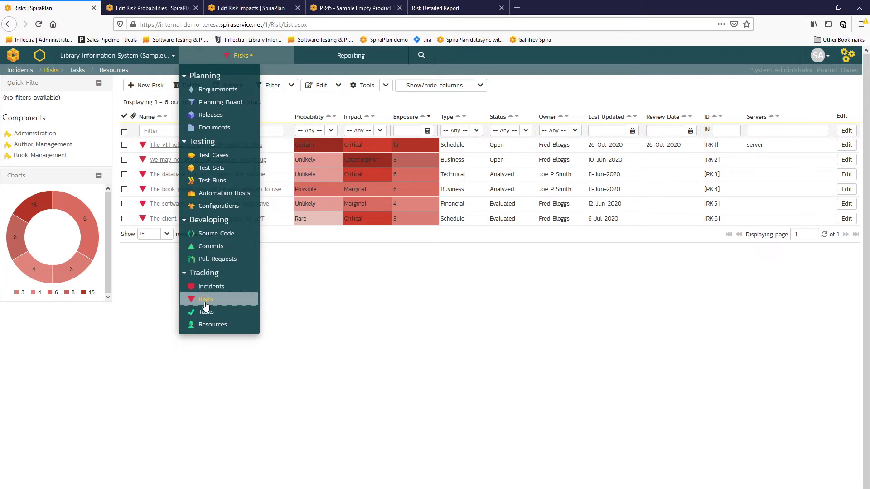
pyautogui.click(295, 307)
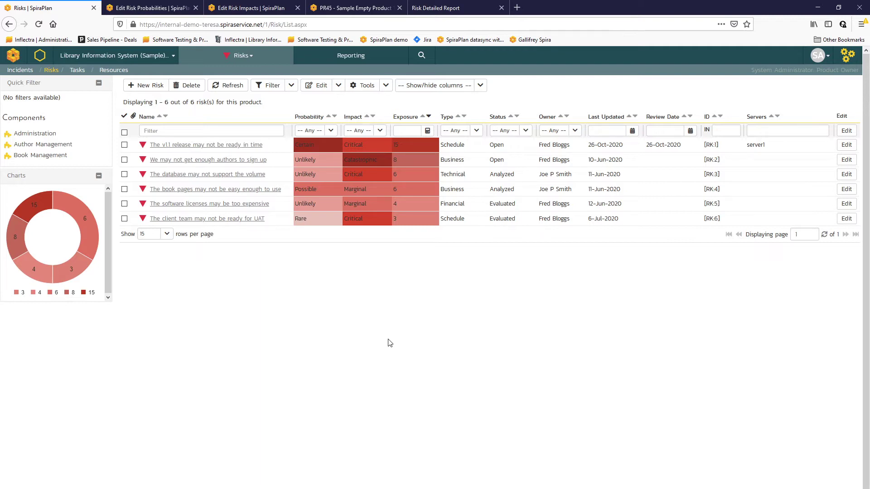
pyautogui.click(480, 86)
pyautogui.moveTo(483, 107); pyautogui.dragTo(474, 77)
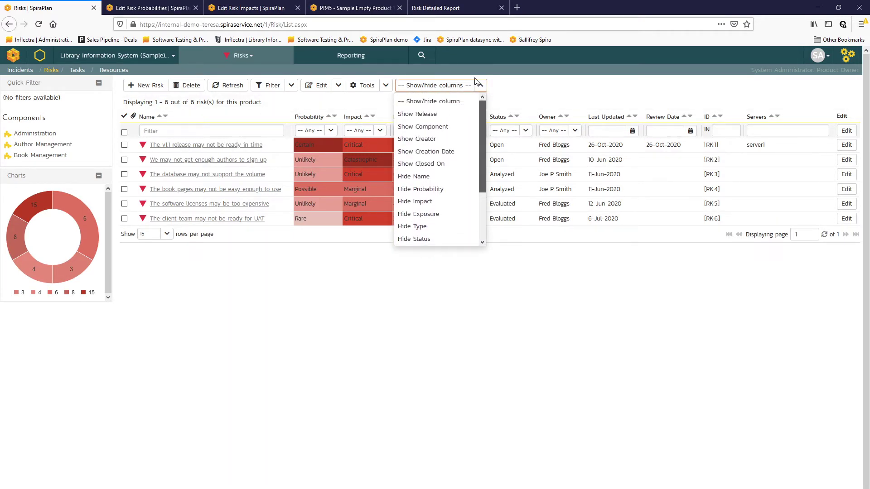
pyautogui.click(548, 86)
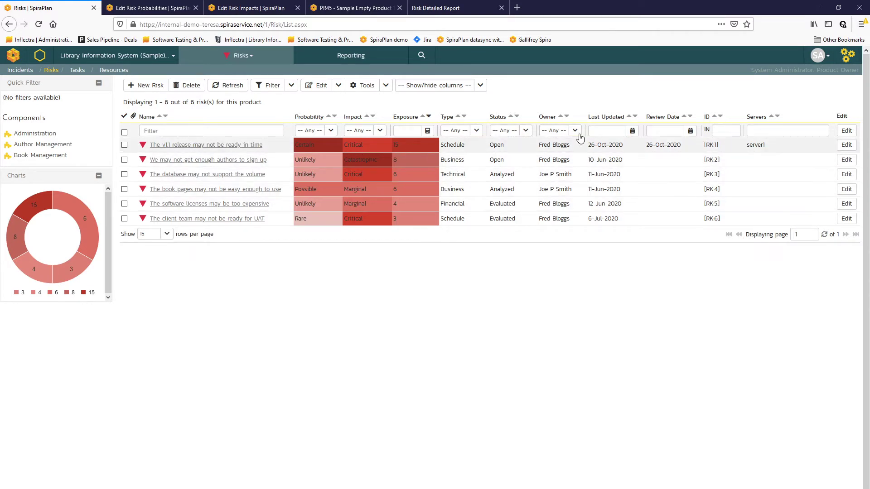
# Sort the risk list by owner in ascending order and try a single-owner filter, clearing it again.
pyautogui.click(561, 117)
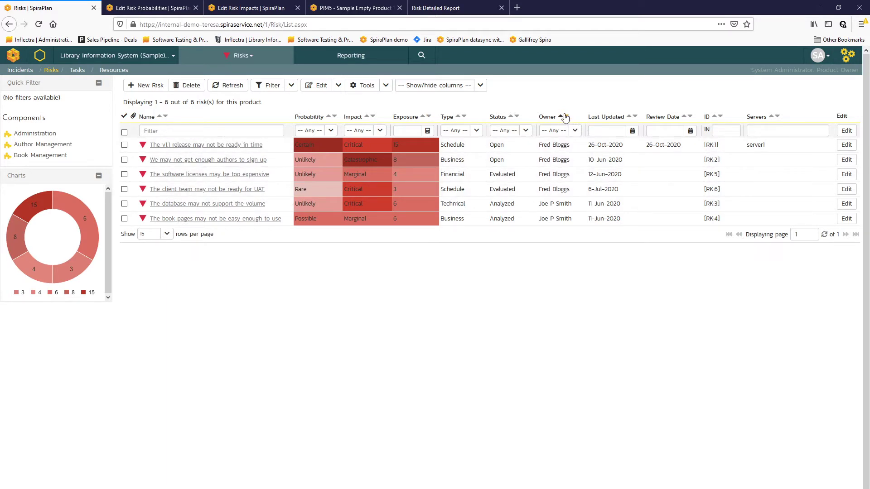
pyautogui.click(575, 131)
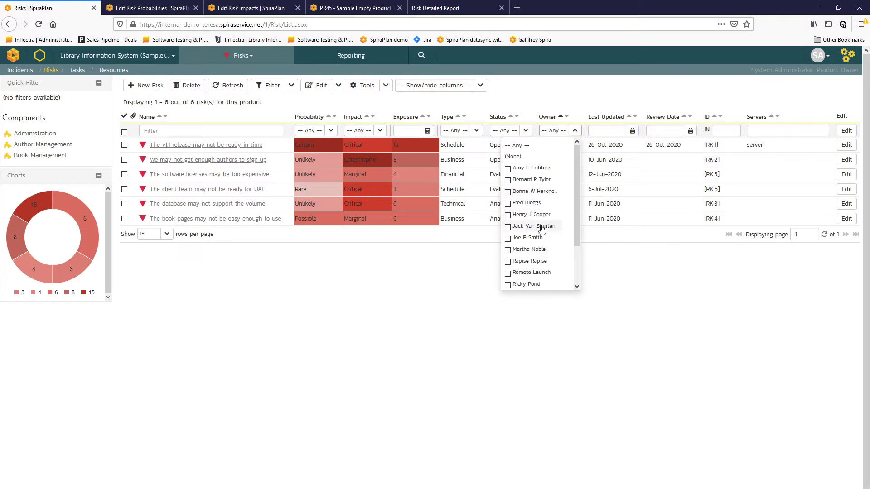
pyautogui.click(534, 206)
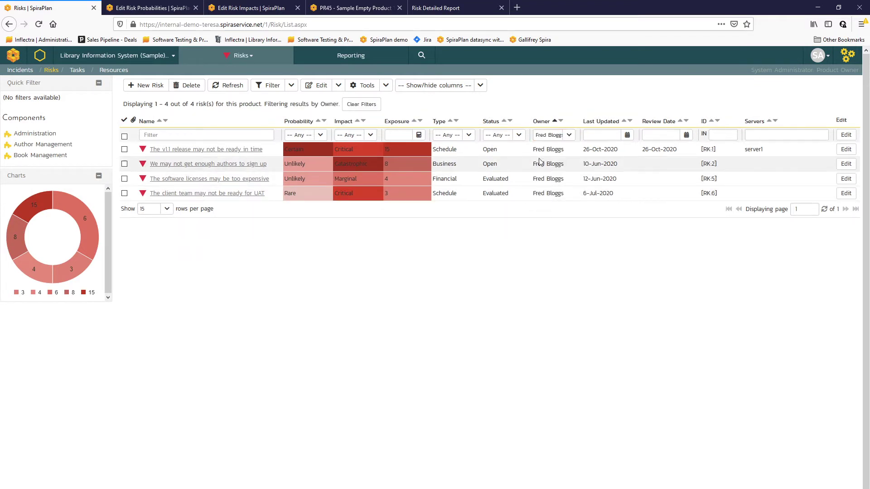
pyautogui.click(358, 105)
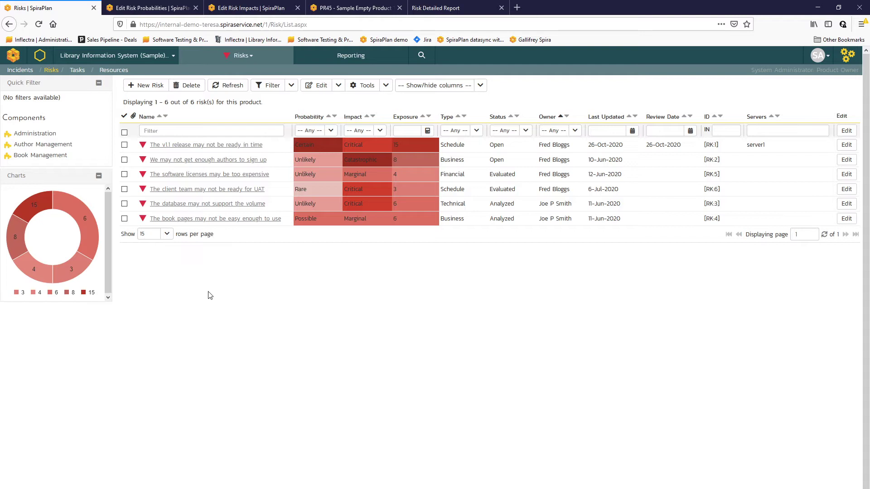
# Open the template's risk Probability, Impact, Type and Status settings, each in its own new browser tab.
pyautogui.moveTo(829, 74)
pyautogui.click(850, 62)
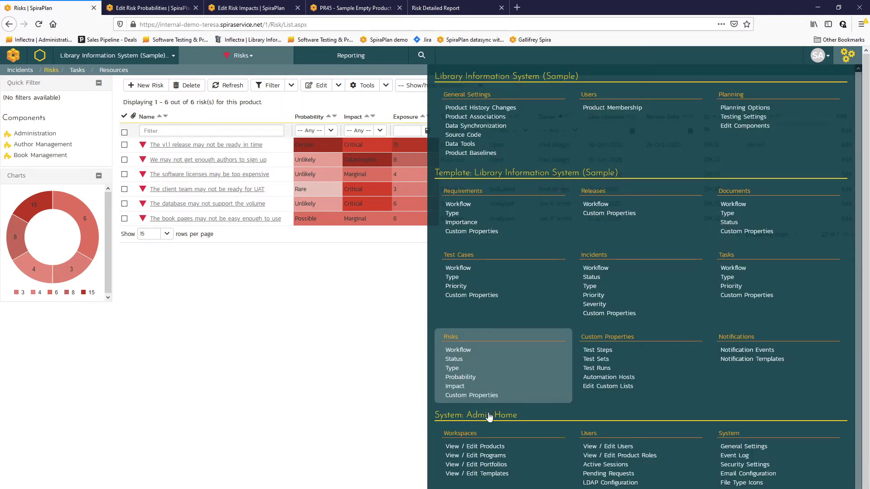
pyautogui.rightClick(464, 380)
pyautogui.click(475, 384)
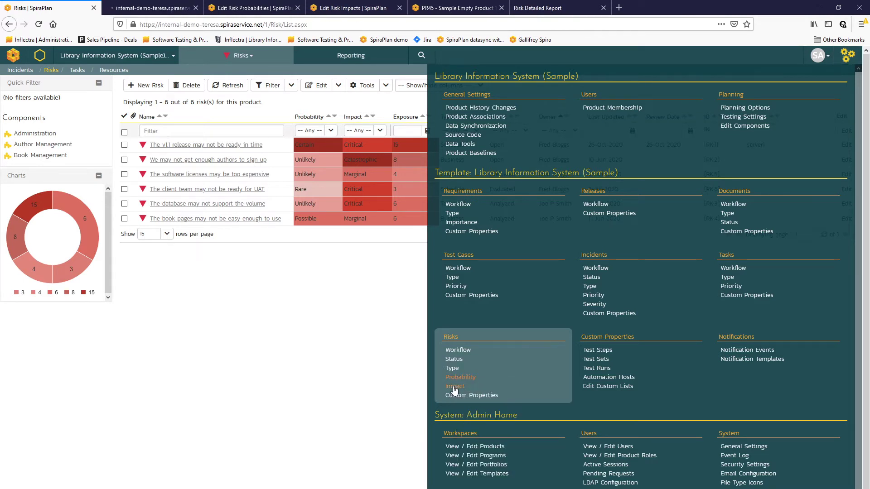
pyautogui.rightClick(455, 386)
pyautogui.click(482, 393)
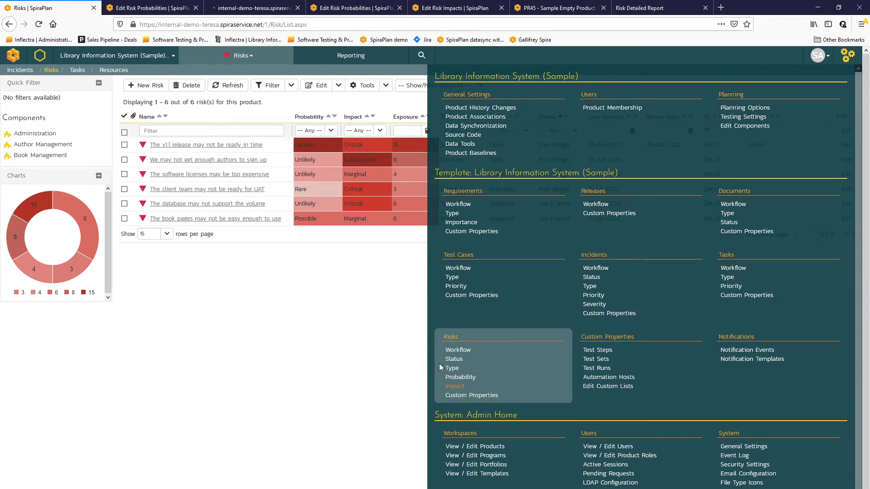
pyautogui.rightClick(453, 369)
pyautogui.click(473, 378)
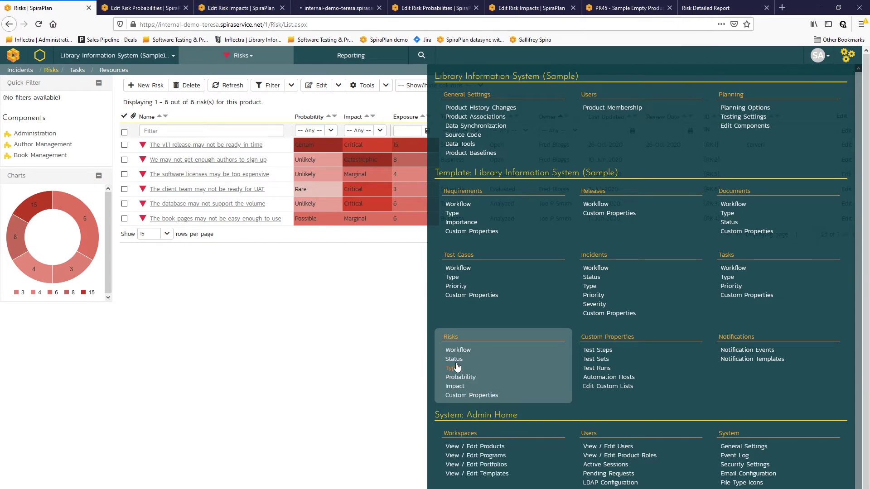
pyautogui.rightClick(455, 361)
pyautogui.click(476, 369)
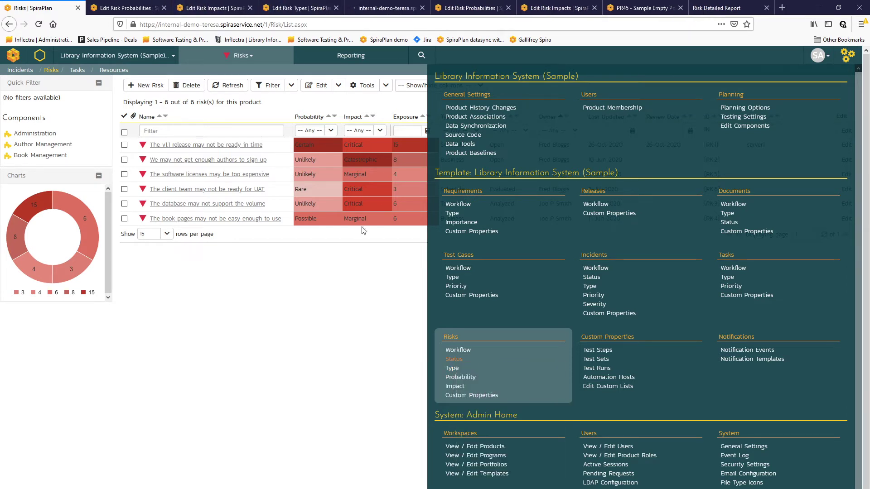
# Compare risk probabilities and impacts between Library Information System and Sample Empty Product 1 - Copy, and review the library template's risk types and statuses.
pyautogui.click(112, 6)
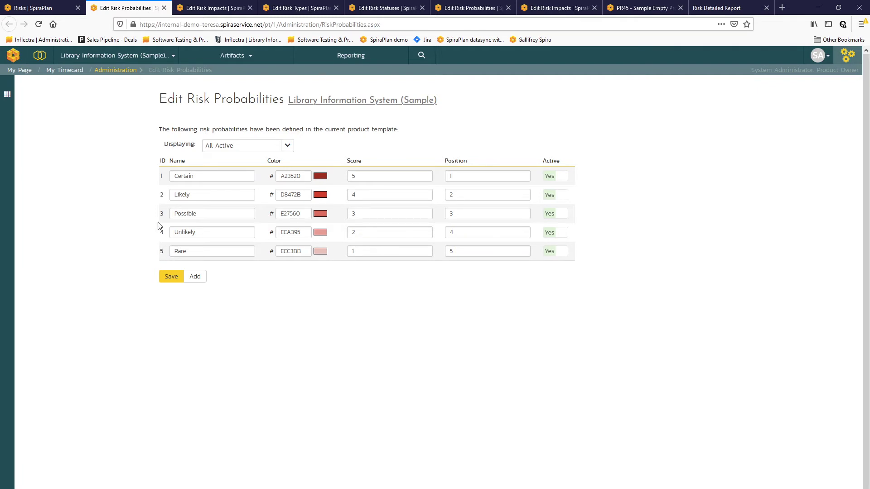
pyautogui.click(196, 8)
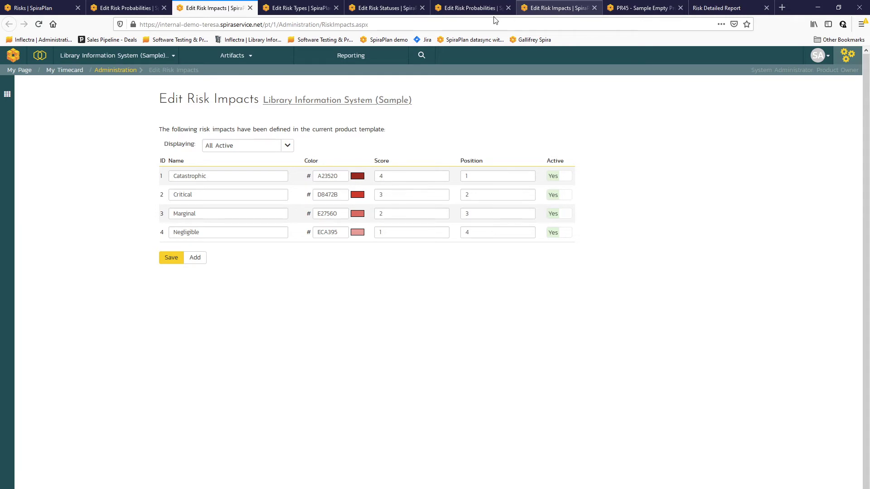
pyautogui.click(471, 7)
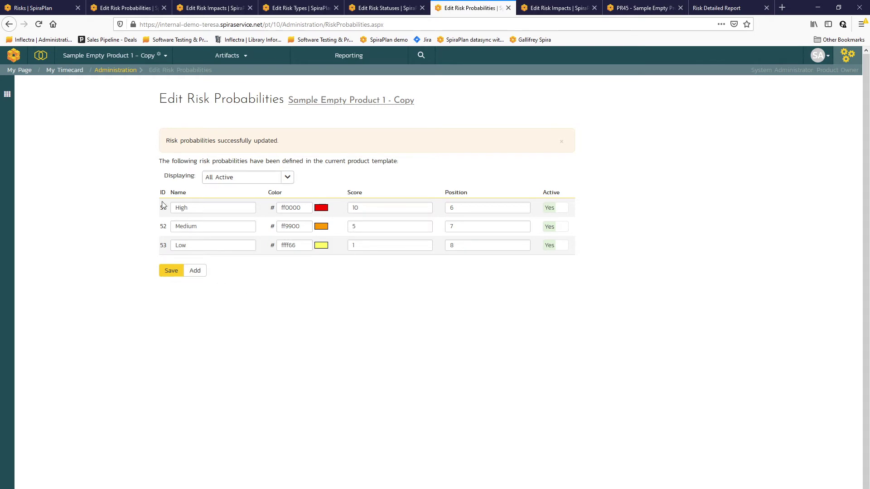
pyautogui.click(557, 8)
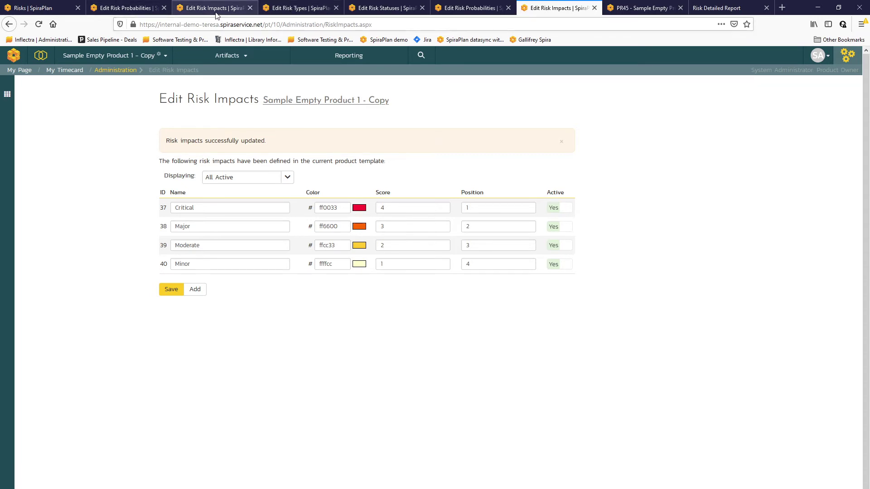
pyautogui.click(288, 10)
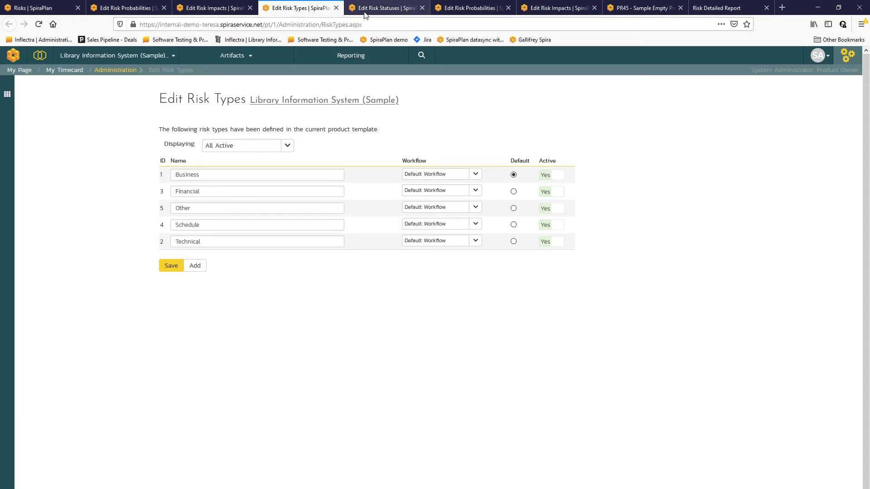
pyautogui.click(377, 8)
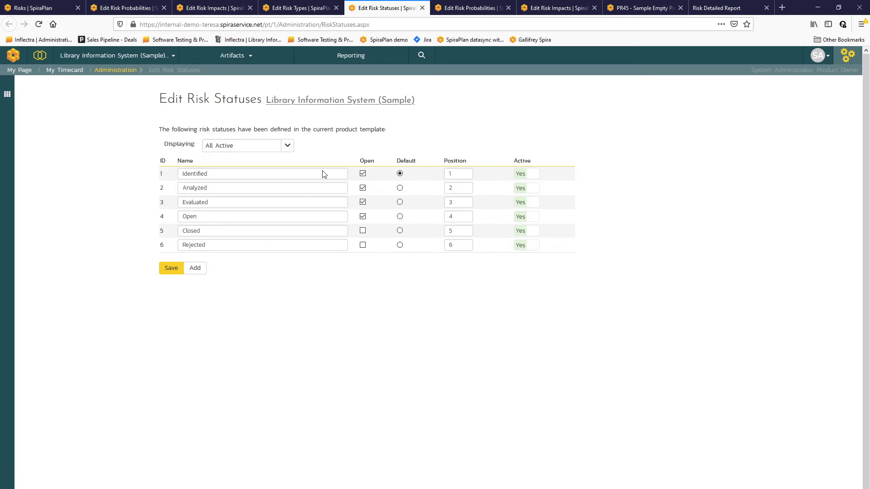
# Return to the risk list and open "The v1.1 release may not be ready in time" to review its details.
pyautogui.click(847, 55)
pyautogui.click(37, 7)
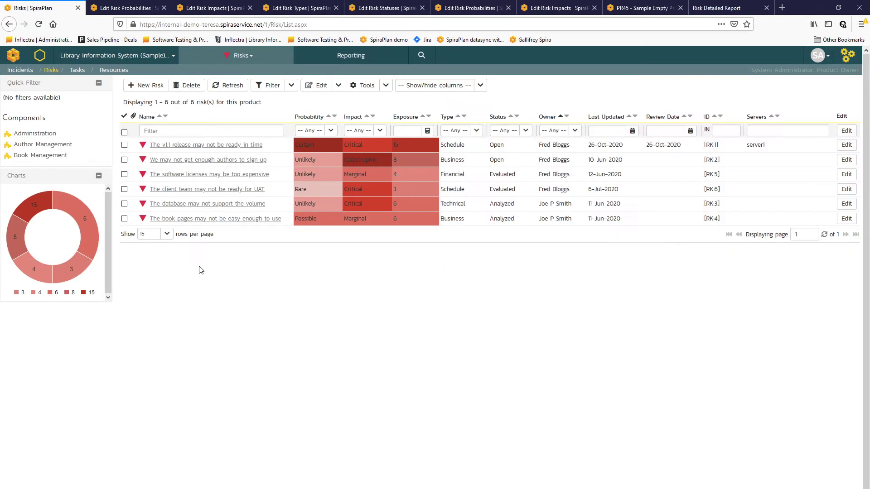
pyautogui.click(168, 146)
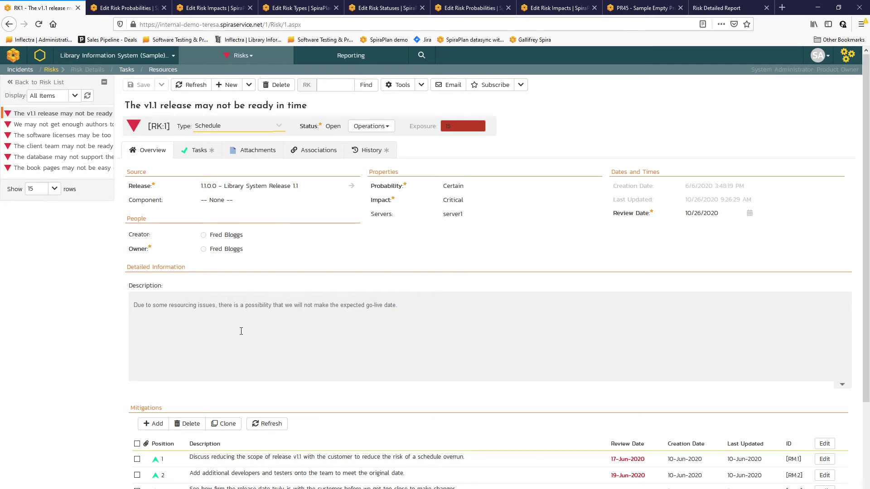
pyautogui.scroll(-4, 247, 334)
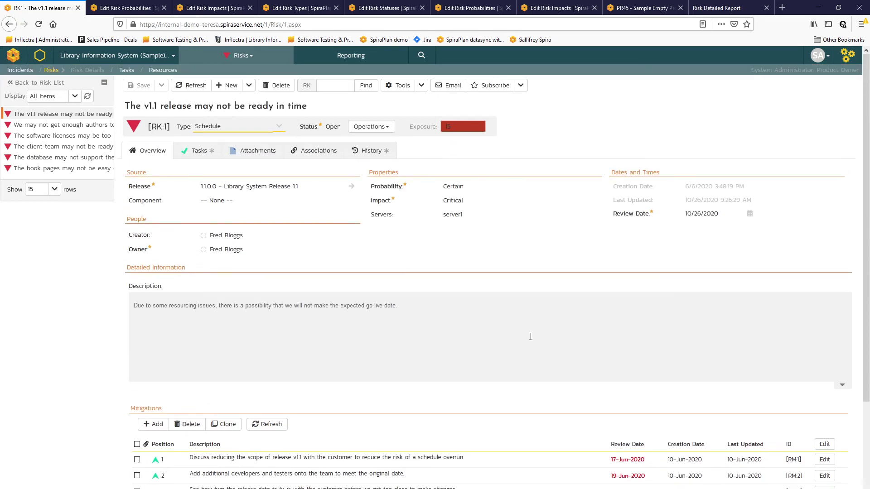
# Review the risk's tasks, attachments and associations, including the artifact types that can be associated with it.
pyautogui.click(189, 155)
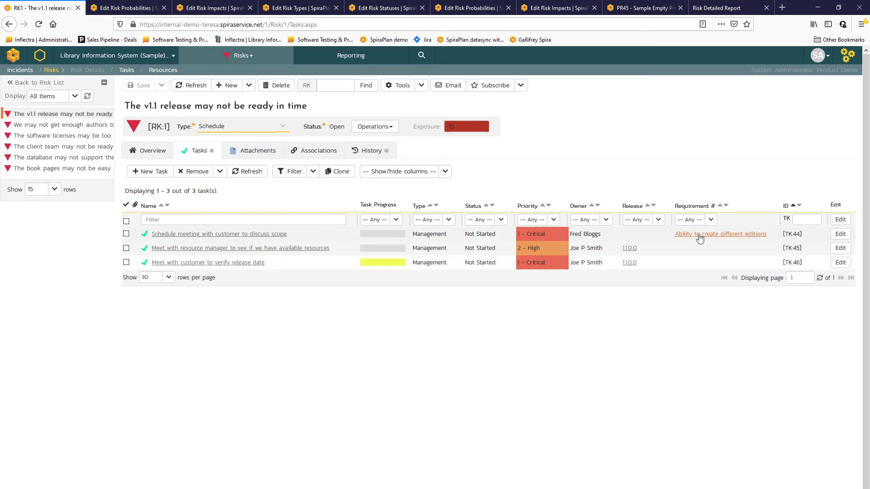
pyautogui.click(248, 157)
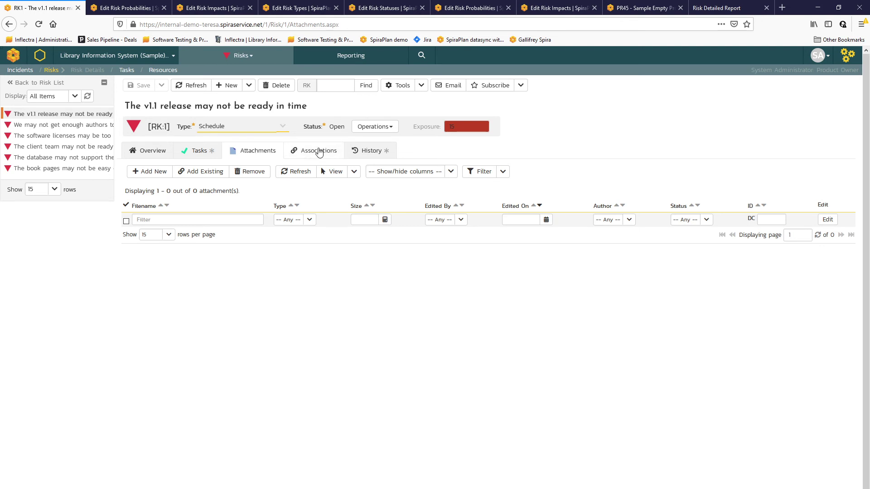
pyautogui.click(320, 151)
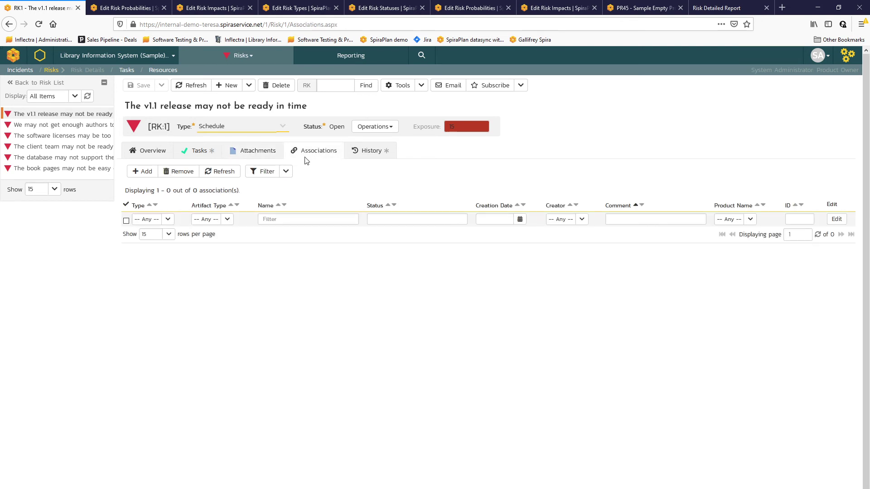
pyautogui.click(141, 172)
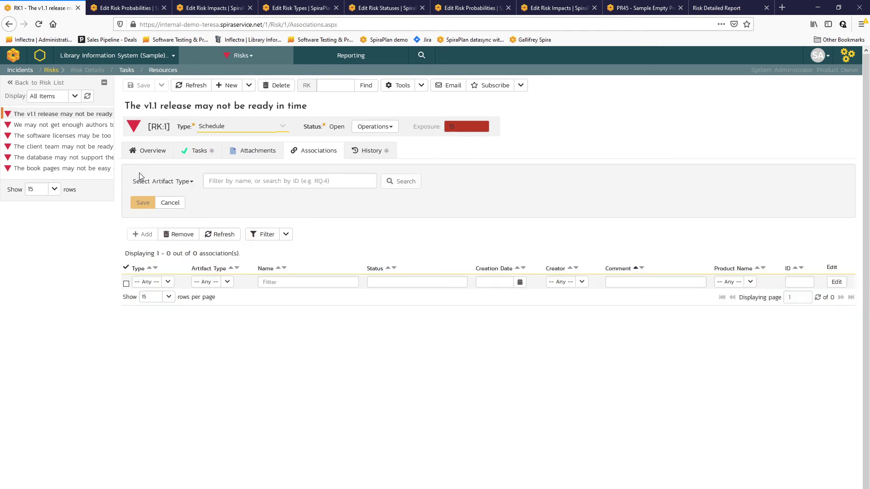
pyautogui.click(174, 185)
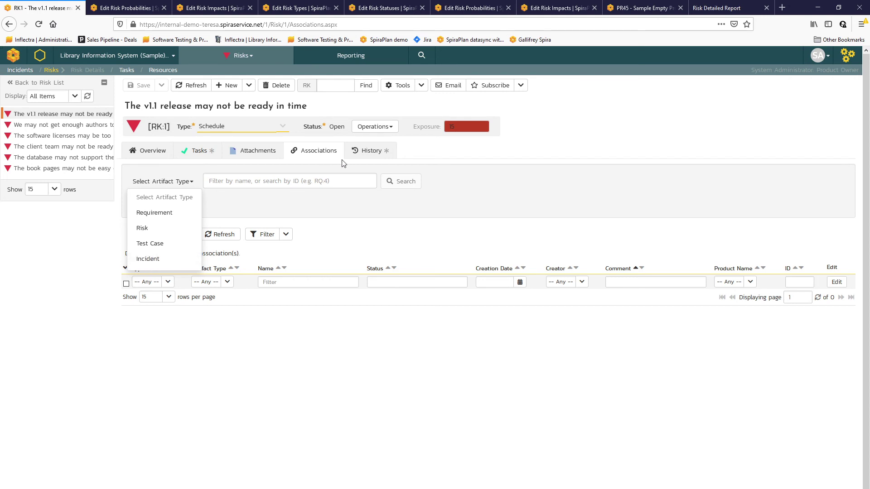
# Examine the risk's change history and return to its overview.
pyautogui.click(371, 152)
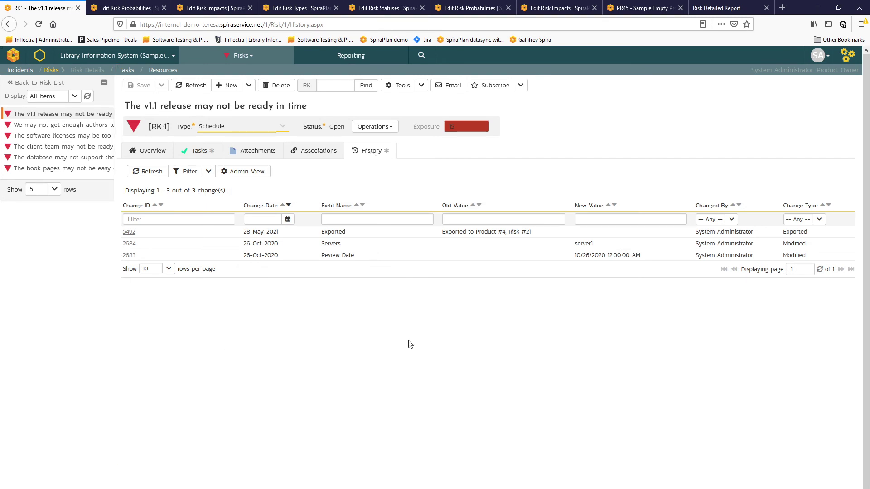
pyautogui.click(154, 151)
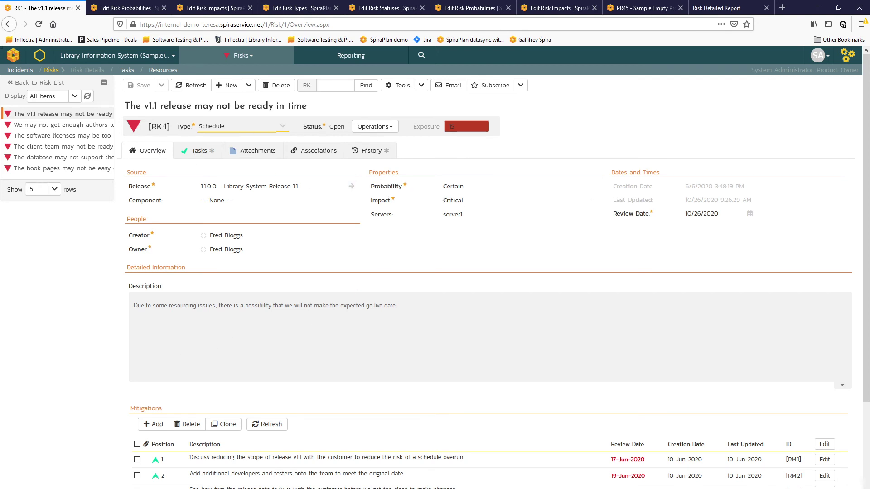
pyautogui.click(367, 151)
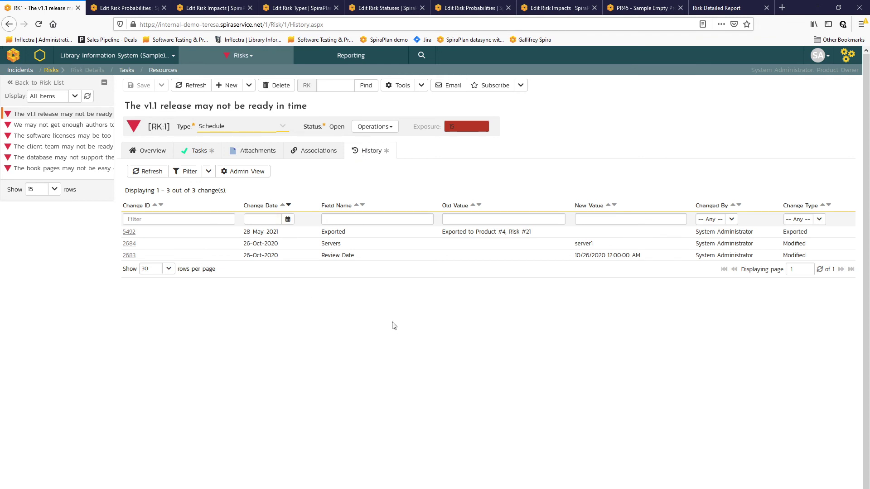
pyautogui.click(152, 151)
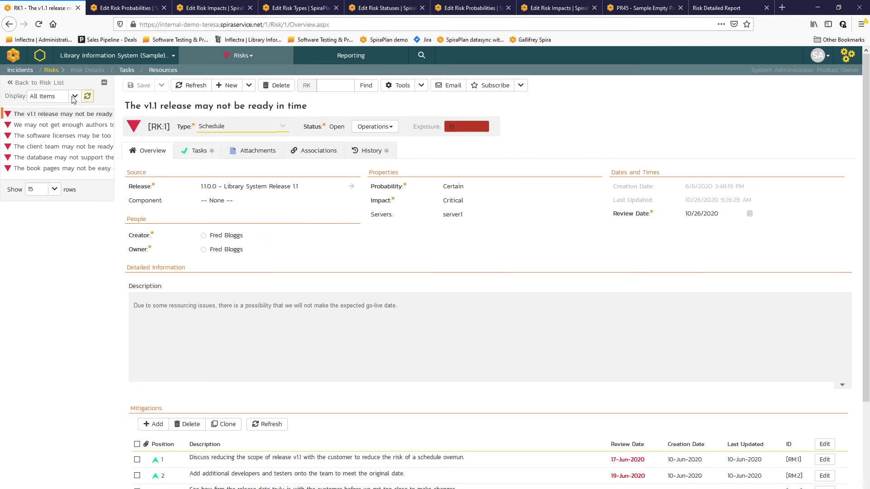
# Go to the product home page and select the Catastrophic, Unlikely risk count in the Risk Summary.
pyautogui.click(39, 57)
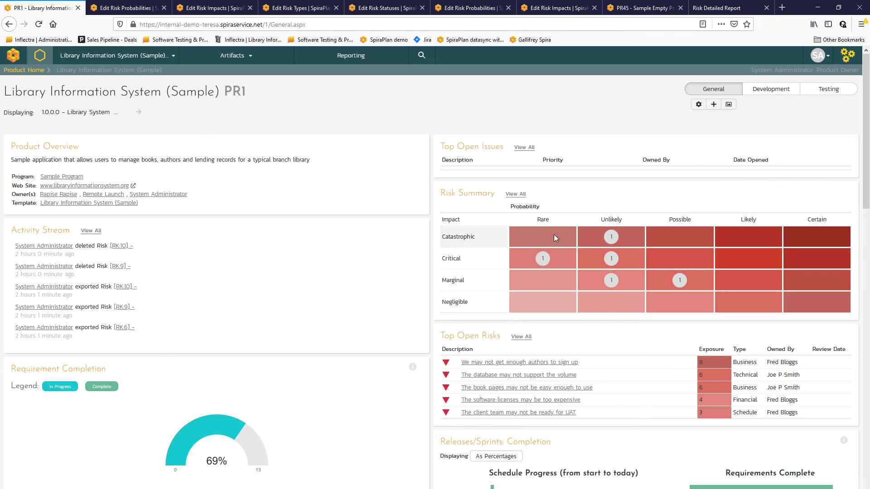
pyautogui.click(610, 237)
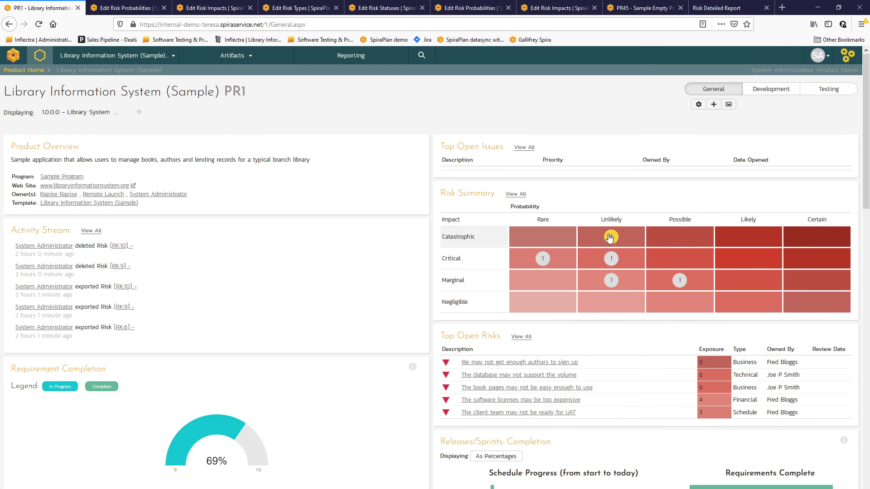